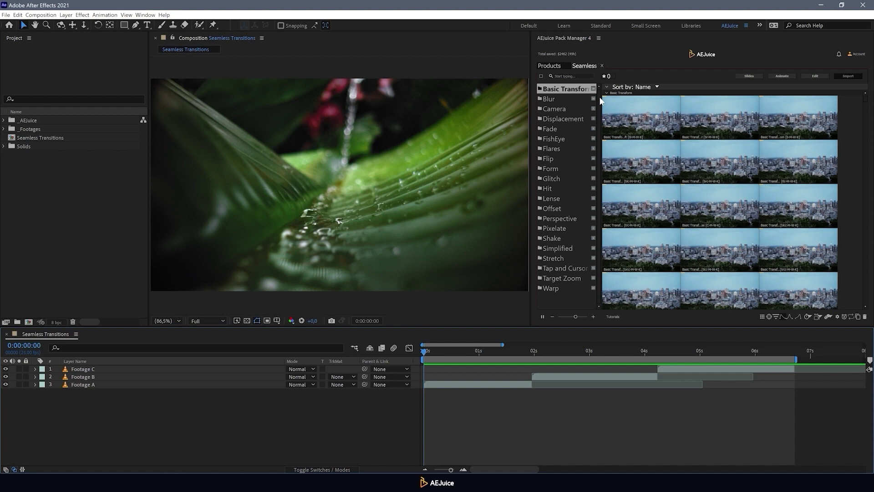
- Browse the Seamless transition categories from Camera down to Warp and return to Basic Transform
left_click(569, 109)
left_click(570, 139)
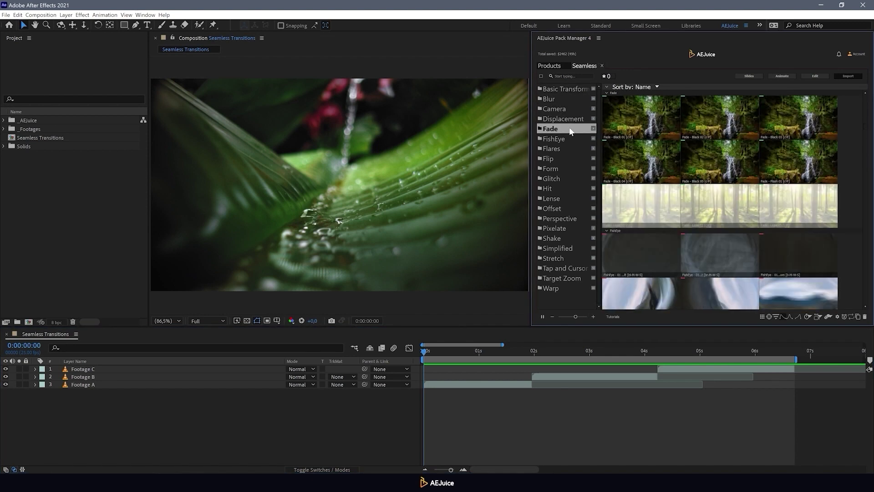
left_click(570, 149)
left_click(569, 169)
left_click(567, 198)
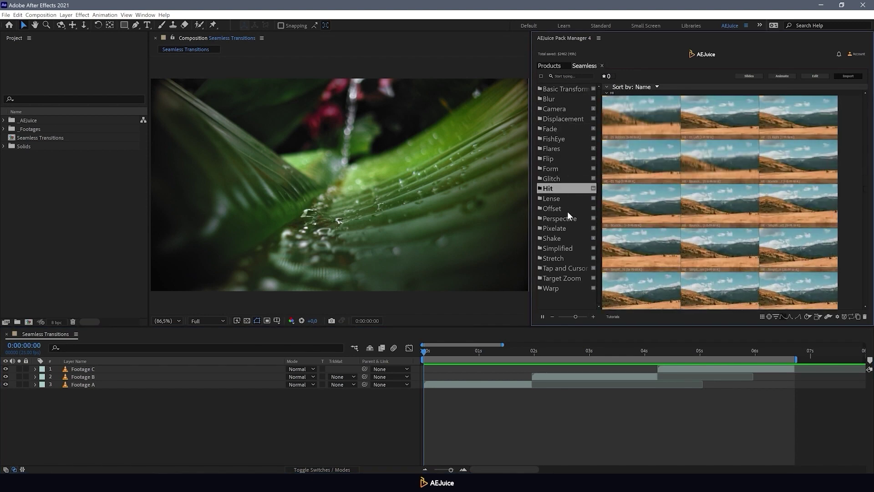
left_click(566, 218)
left_click(566, 238)
left_click(567, 258)
left_click(569, 278)
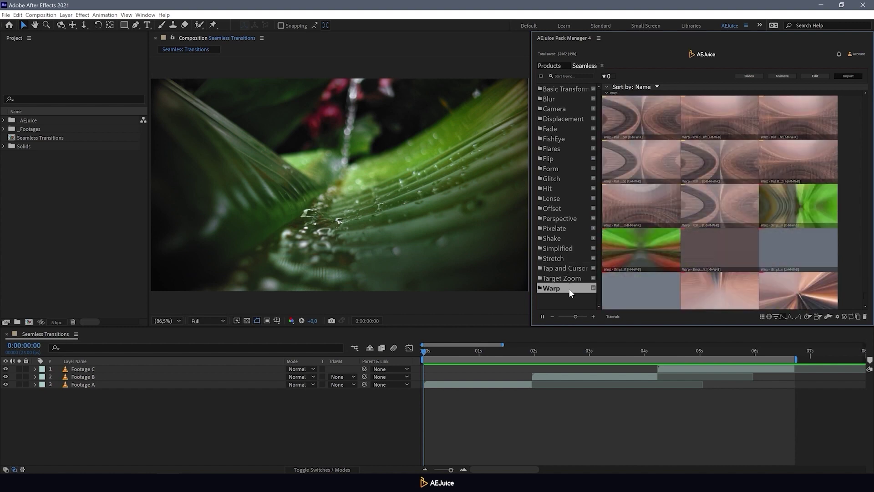
left_click(577, 88)
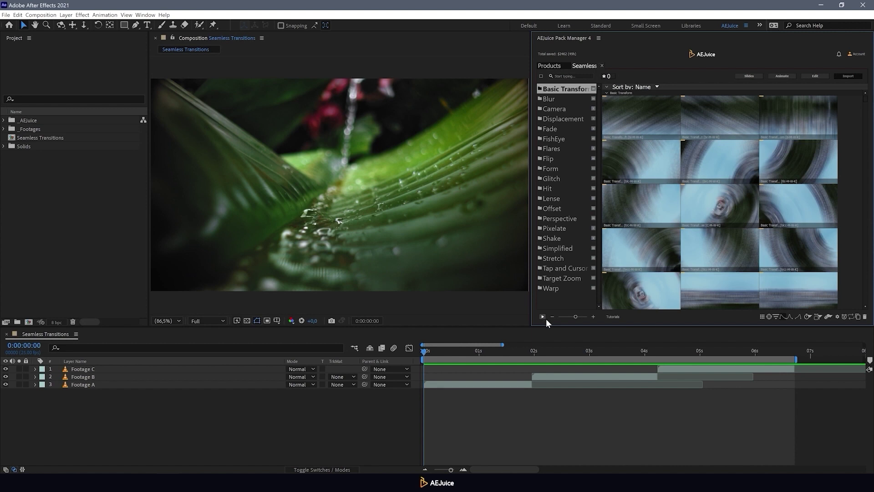
left_click_drag(574, 316, 575, 316)
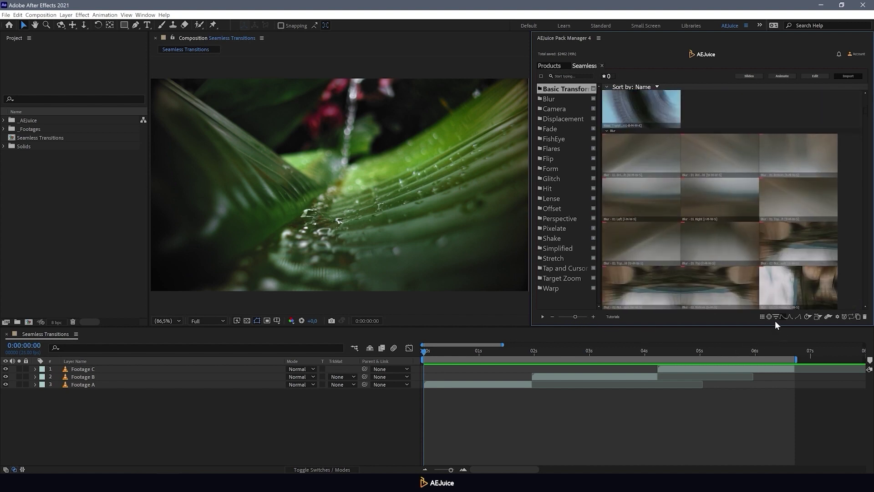
- Try the transition filters for upward motion, scale out, counterclockwise rotation and perspective swing, and show all transitions again
left_click(762, 316)
left_click(775, 317)
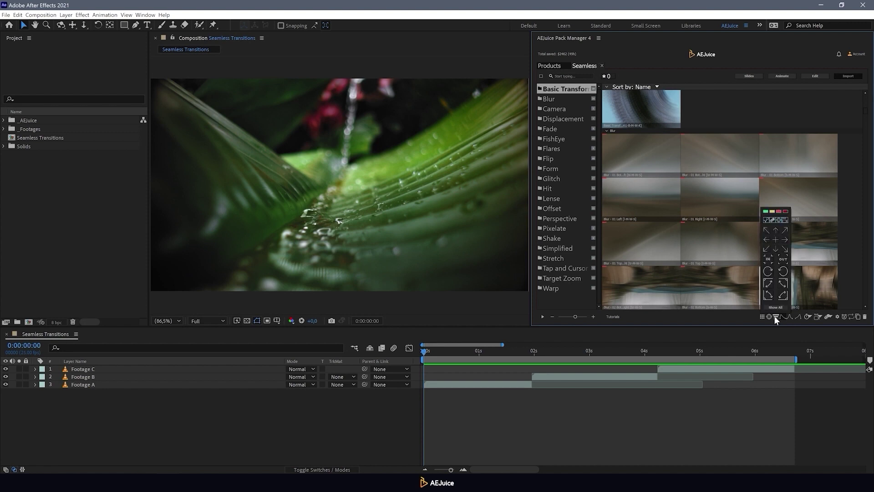
left_click(777, 231)
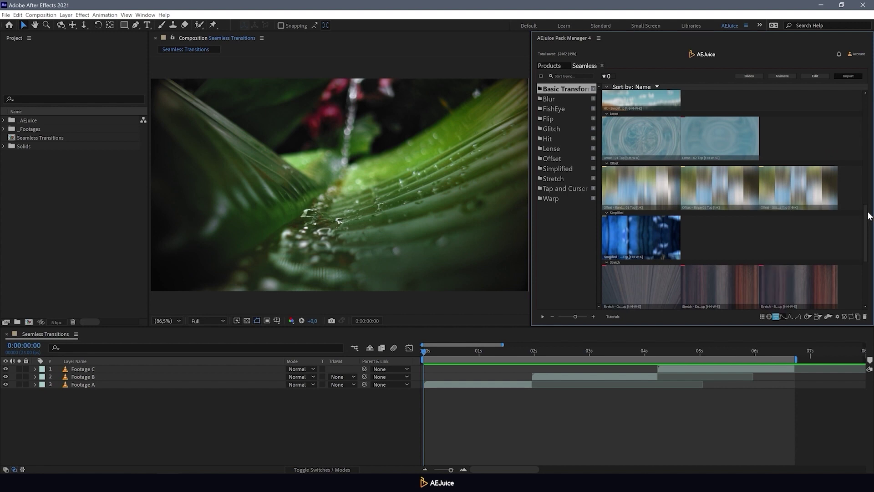
left_click_drag(867, 216, 769, 78)
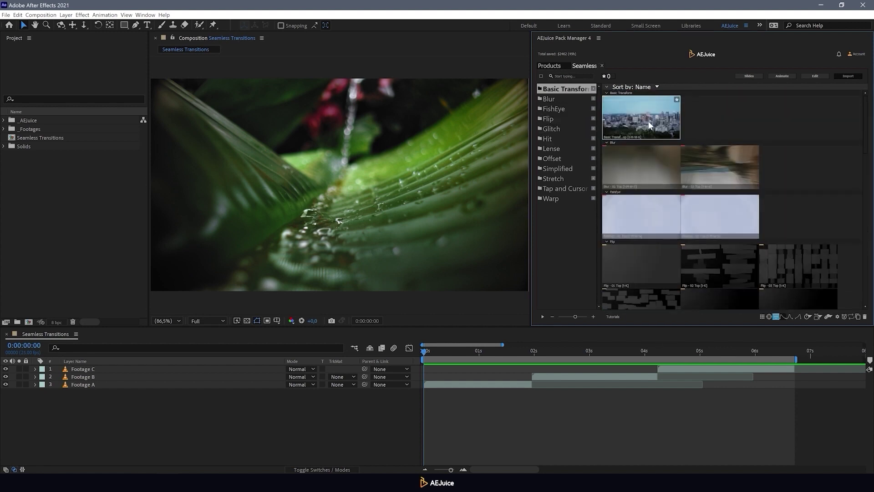
mouse_move(776, 316)
left_click(782, 259)
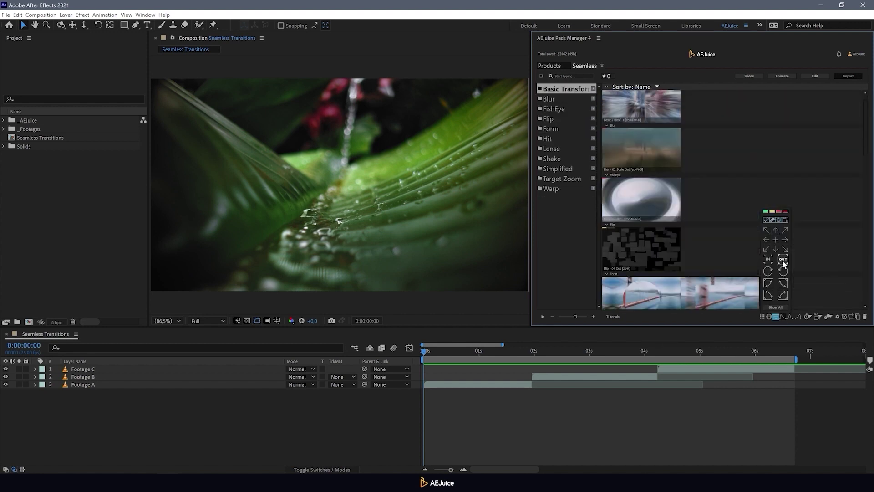
left_click(783, 272)
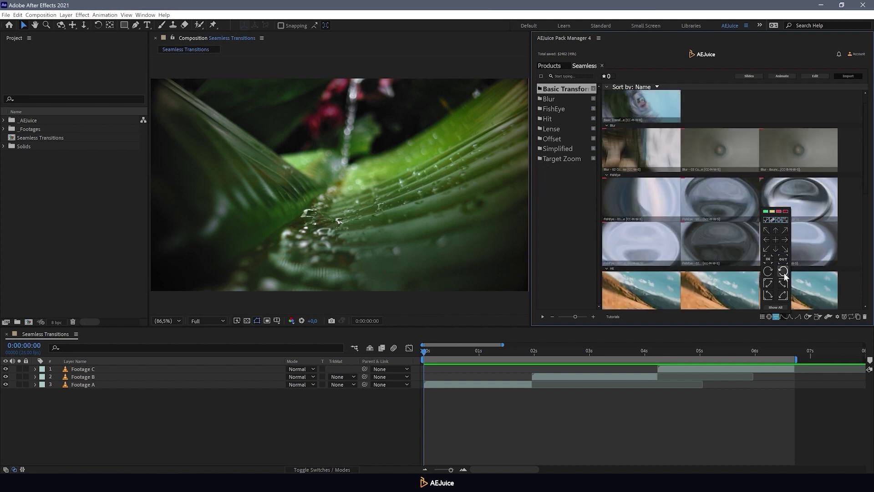
left_click(783, 295)
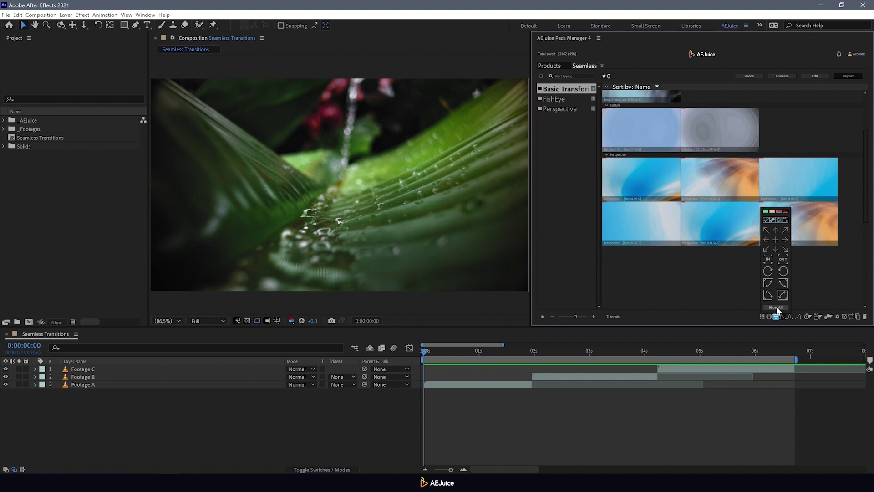
left_click(776, 307)
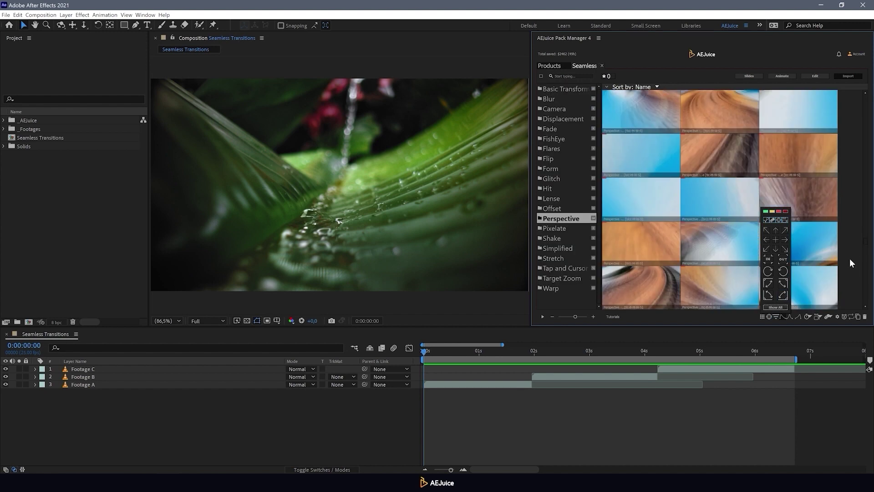
left_click_drag(866, 241, 855, 110)
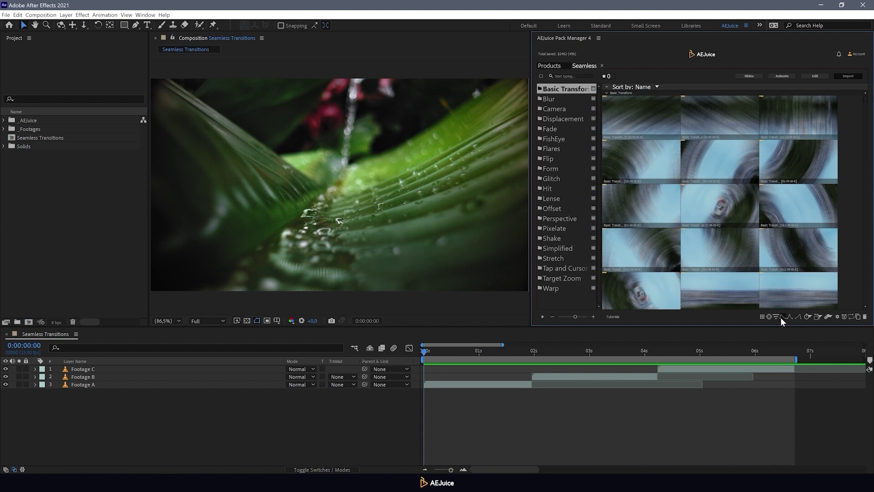
- Set the transition duration to 1.0 s with No Wiggle, and choose 50 % for the percentage option
left_click(808, 318)
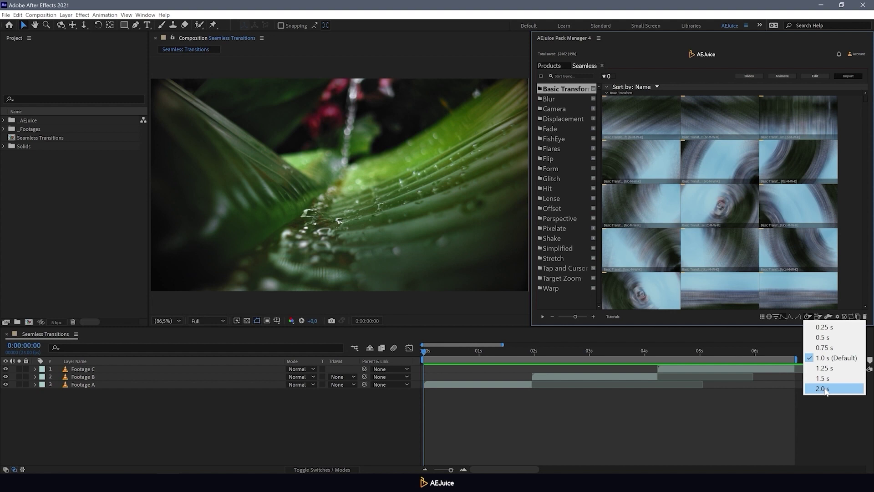
left_click(832, 358)
left_click(818, 318)
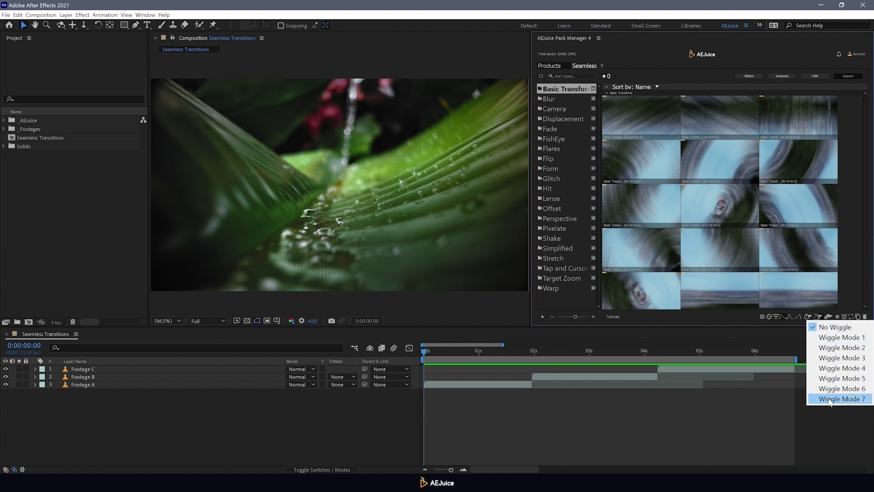
left_click(828, 324)
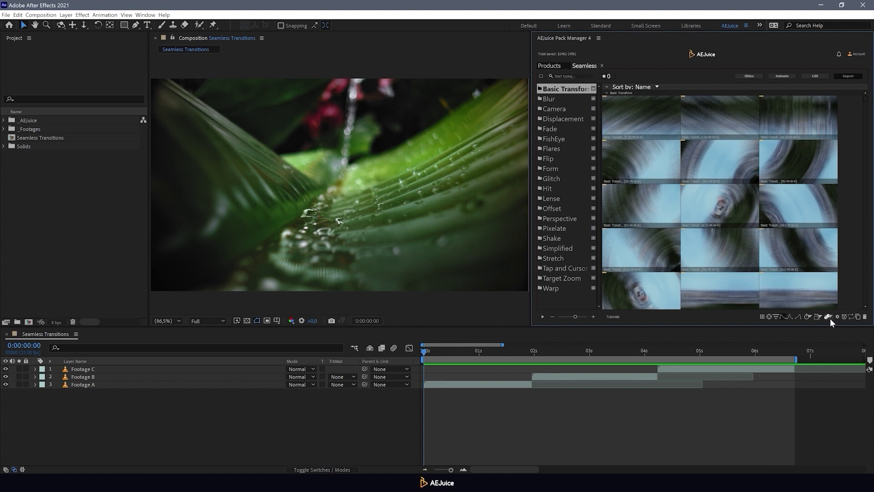
left_click(830, 317)
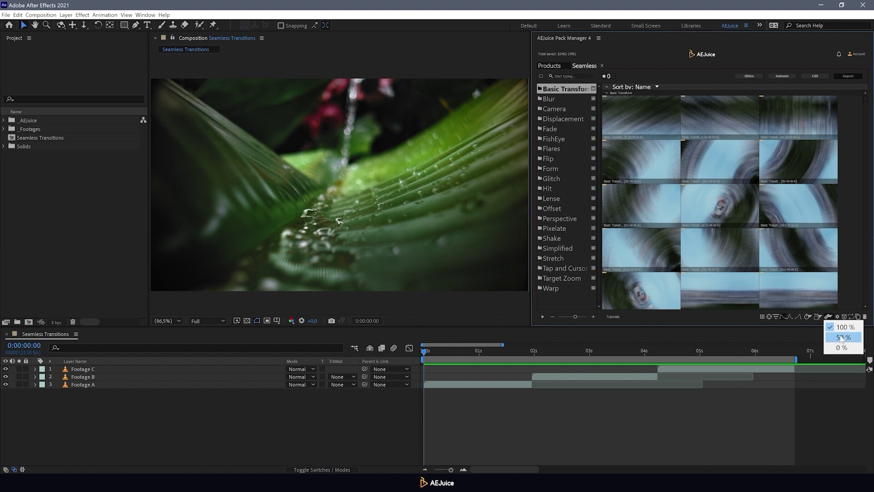
left_click(841, 337)
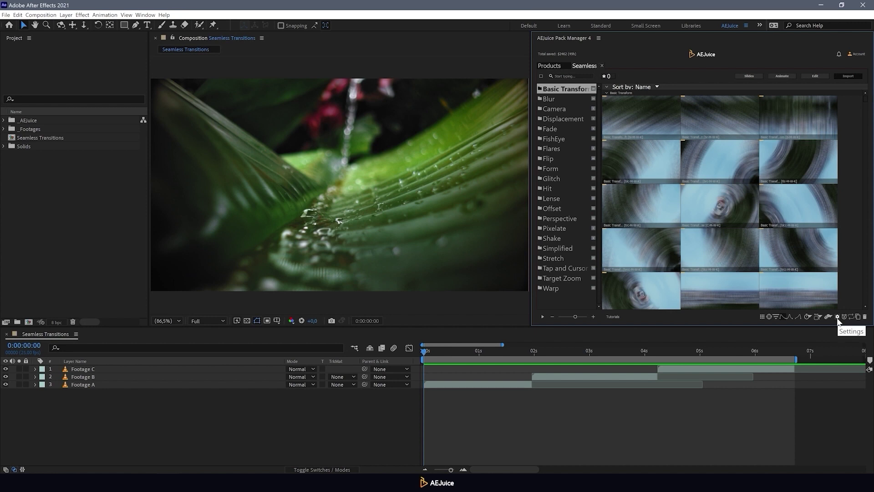
- Choose the Default look in the Seamless transition settings and apply it
left_click(836, 317)
left_click_drag(181, 65, 402, 129)
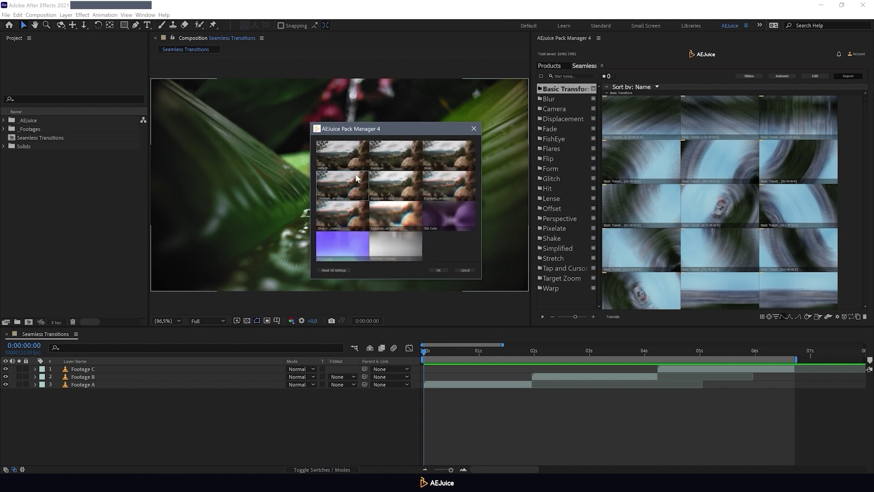
left_click(355, 160)
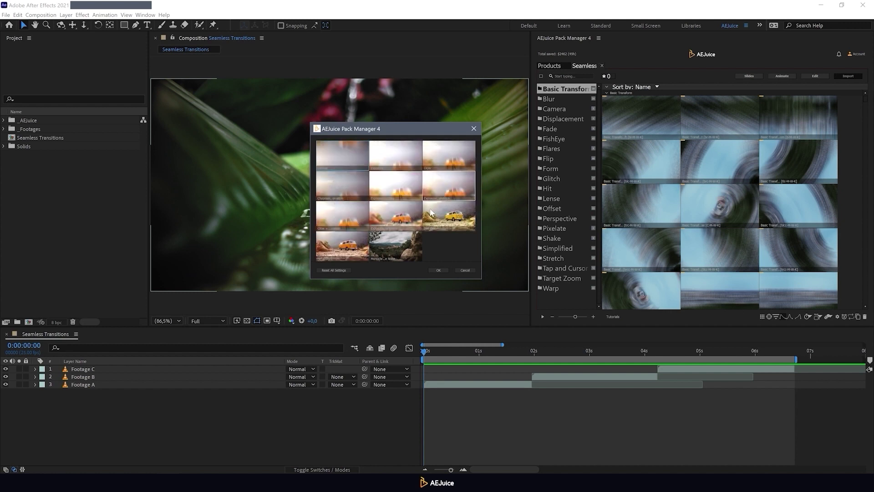
left_click(435, 269)
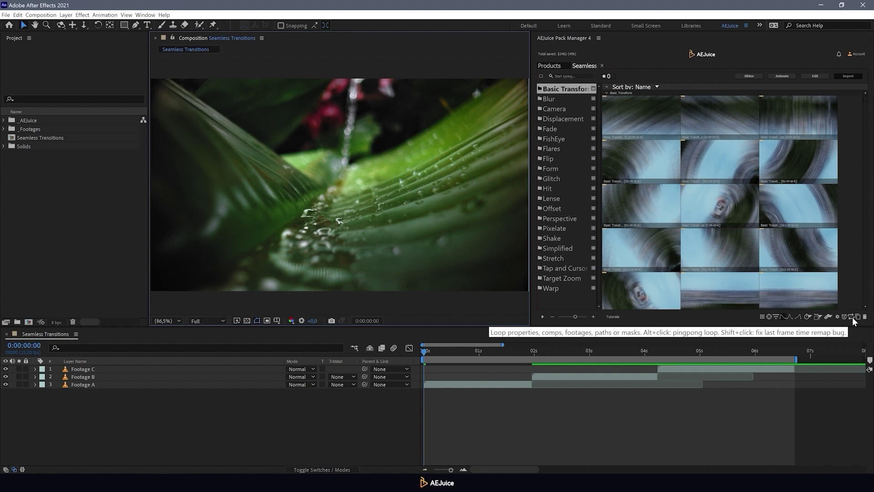
left_click(864, 317)
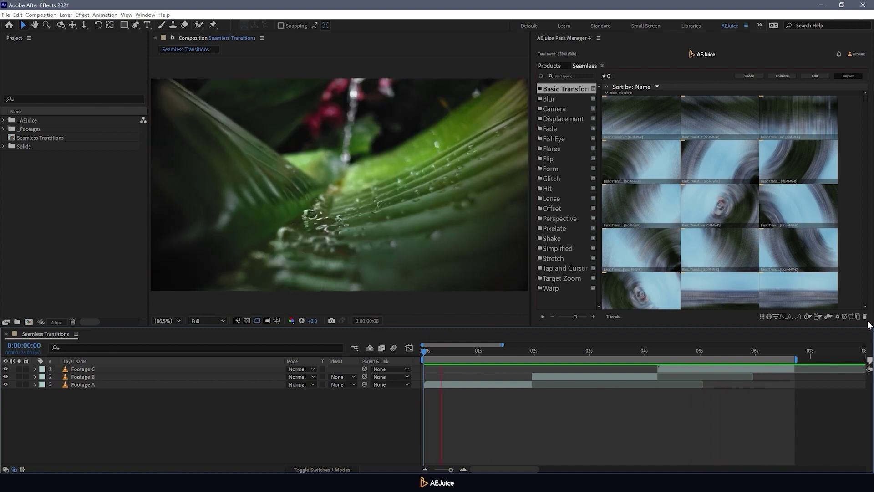
- Import the Warp - Roll 01 Top transition with the default look at the Footage A to Footage B cut, 0:00:01:24
left_click_drag(461, 353, 533, 354)
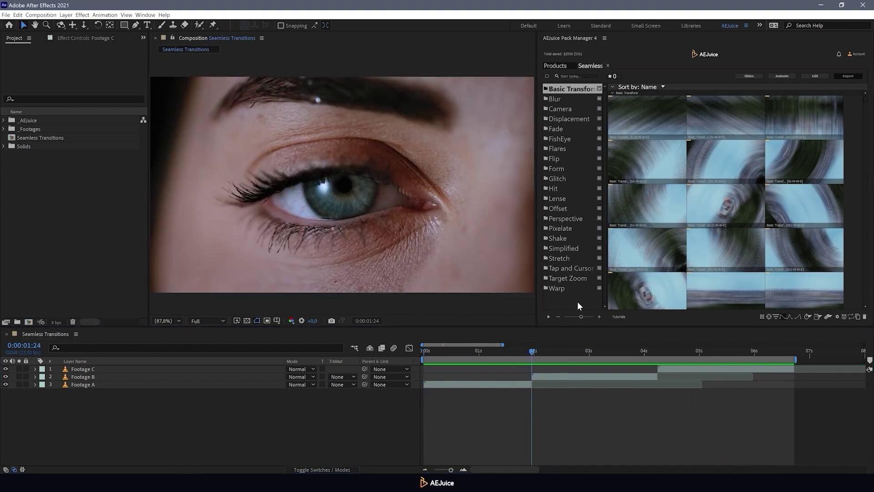
left_click(571, 288)
left_click(646, 163)
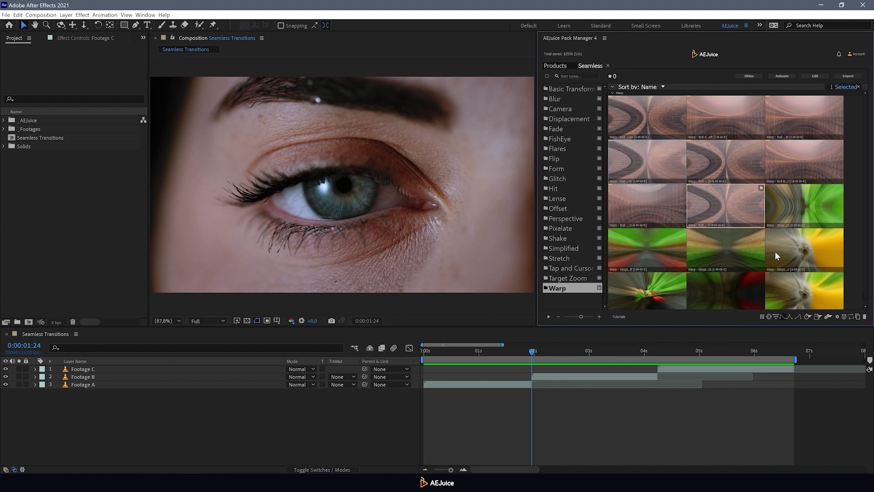
left_click(837, 316)
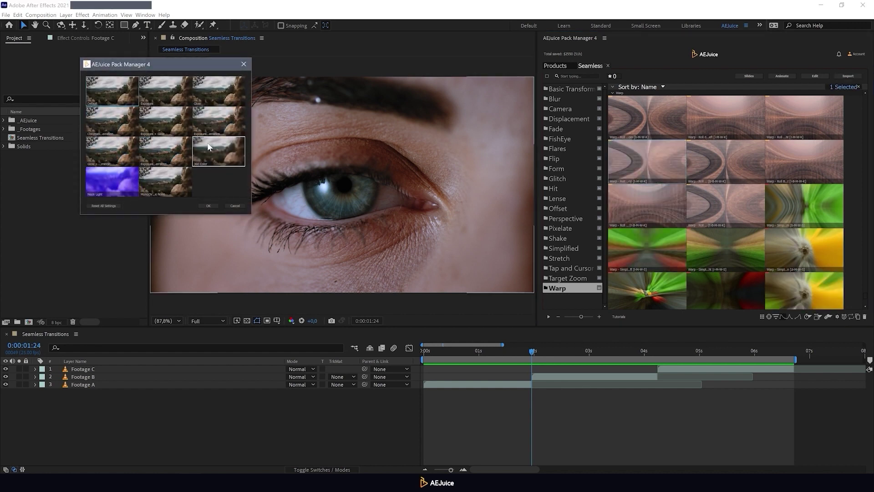
left_click(212, 205)
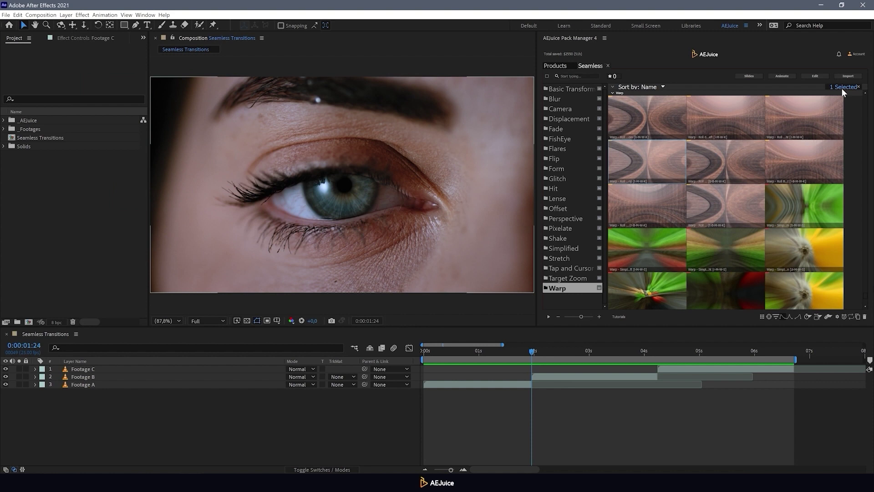
left_click(844, 77)
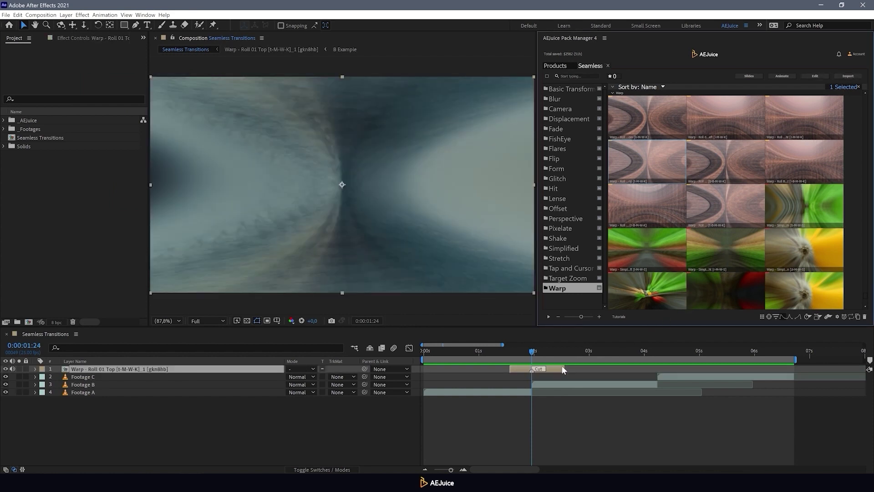
- Stretch the Warp - Roll 01 Top layer to span about 1.3 s to 3 s and preview the transition
left_click_drag(564, 368, 588, 372)
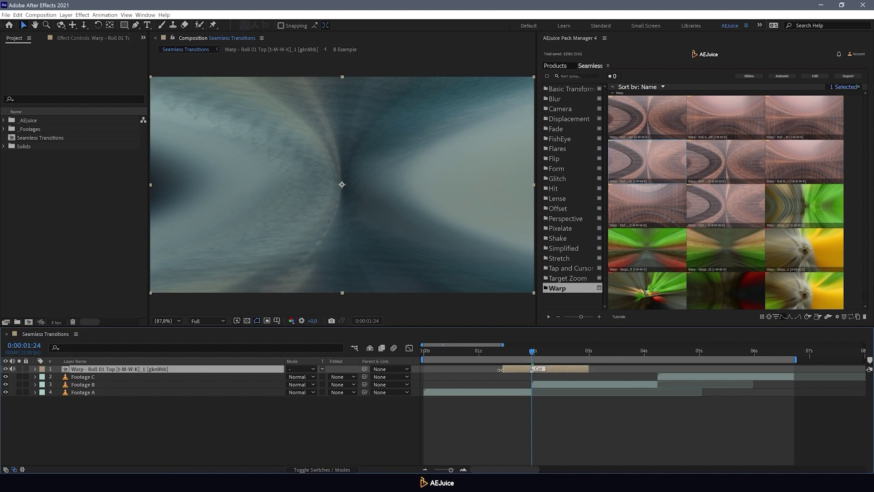
left_click_drag(488, 355, 483, 357)
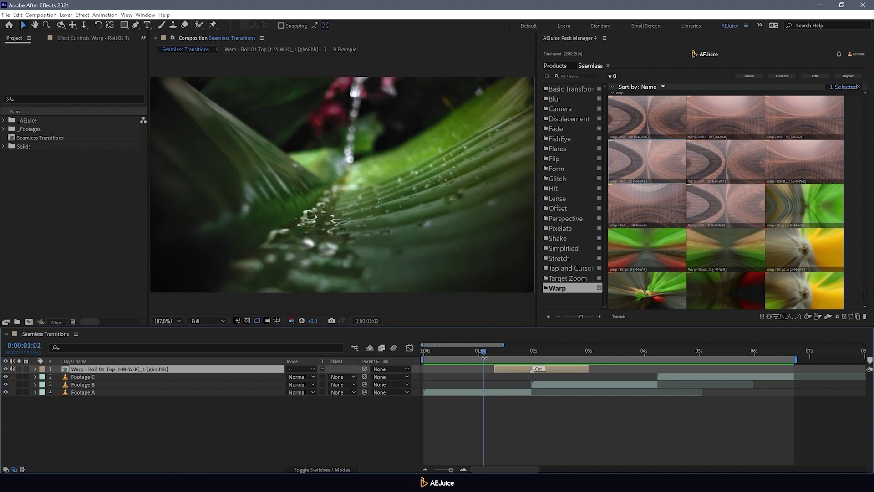
key("space")
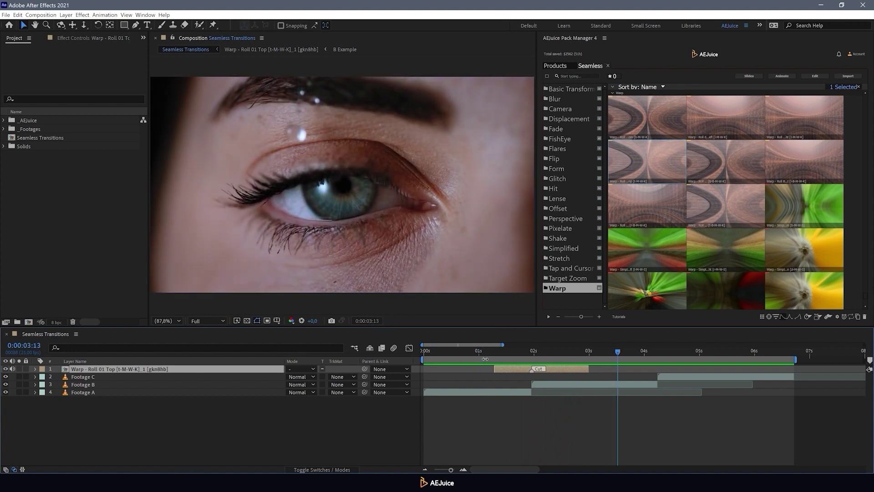
- Import the Target Zoom - Twirl 01 Clockwise Scale Out transition at the Footage B to Footage C cut, 0:00:04:06
left_click_drag(604, 355, 657, 357)
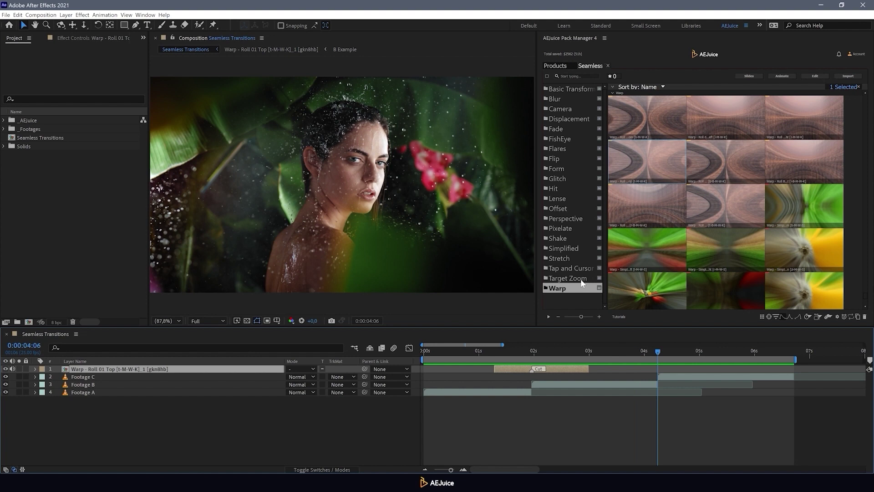
left_click(580, 278)
mouse_move(638, 203)
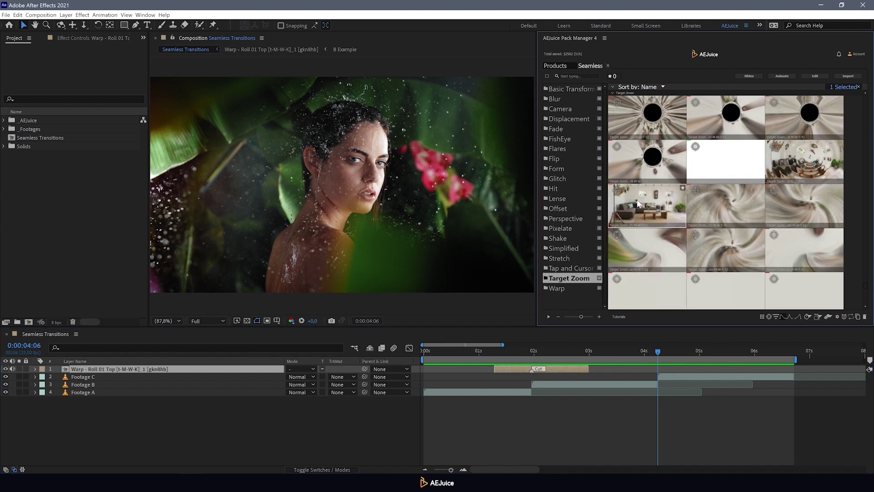
left_click(835, 316)
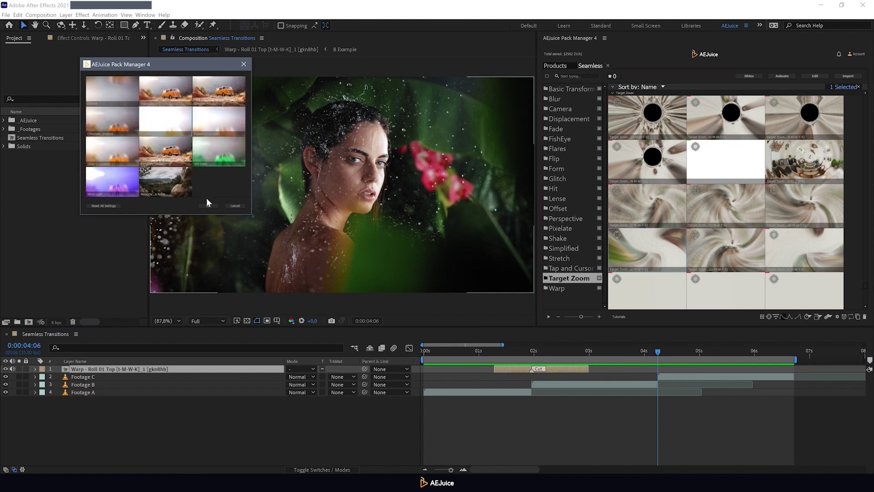
left_click(208, 205)
left_click(842, 76)
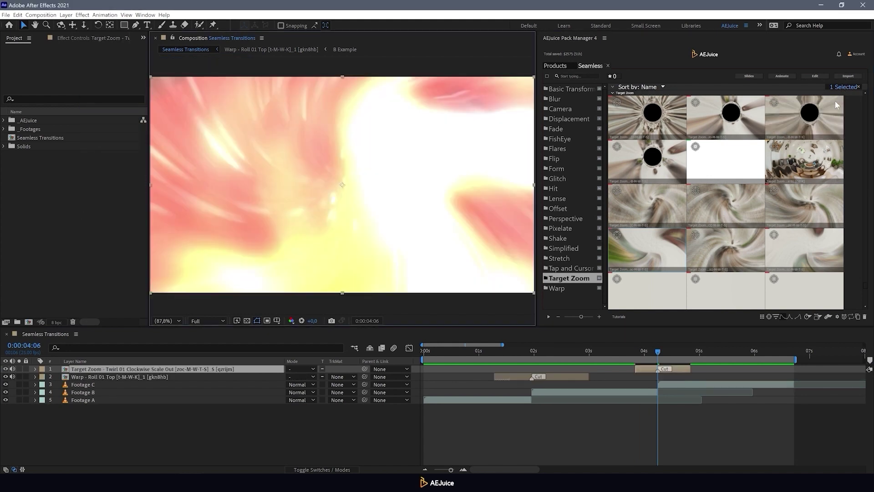
- Stretch the Target Zoom - Twirl 01 layer to span about 3.6 s to 5.1 s and preview the transition
left_click_drag(634, 367, 626, 366)
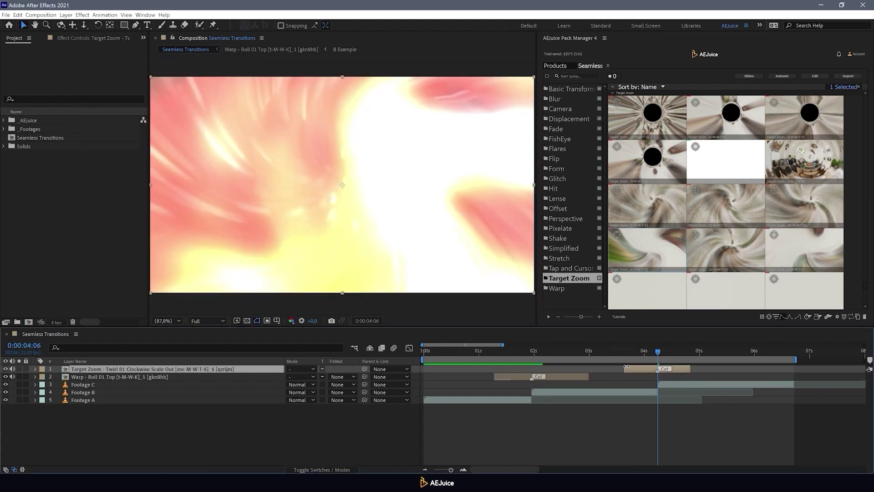
left_click_drag(703, 367, 706, 367)
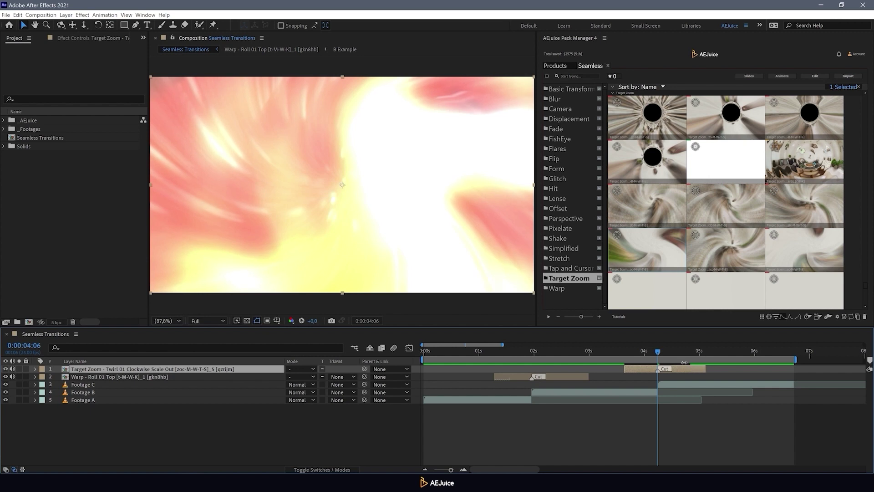
left_click(616, 353)
key("space")
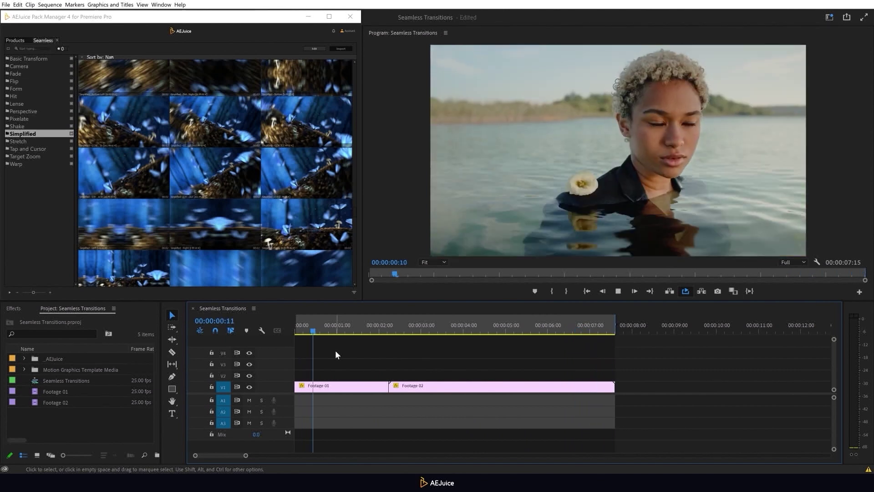
- Switch to Premiere Pro, stop the Seamless Transitions sequence's playback and display the Essential Graphics controls
key("space")
left_click(161, 4)
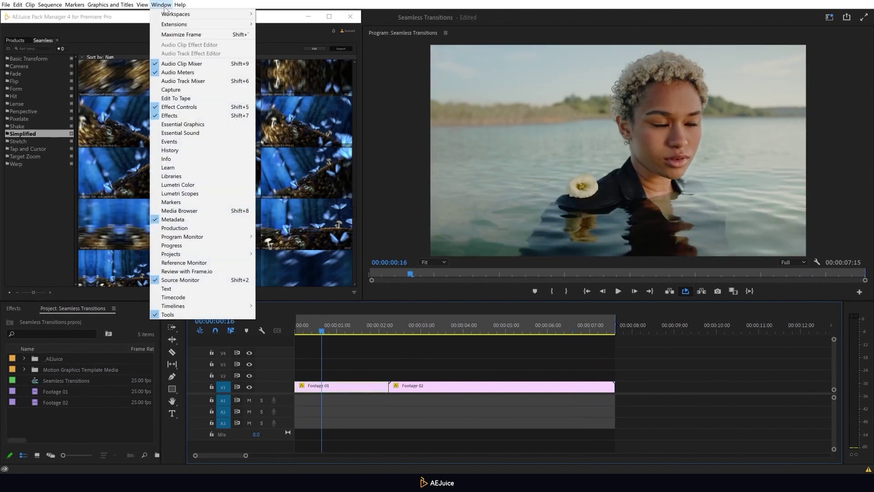
left_click(181, 123)
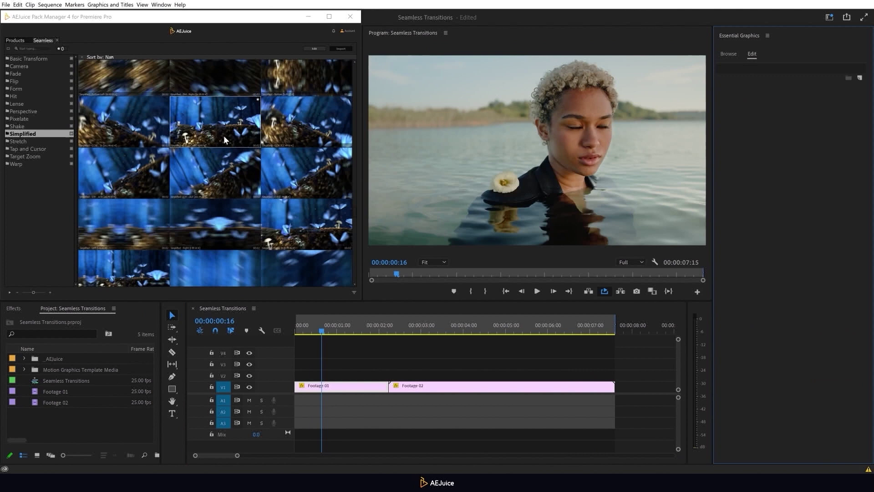
- Add the Simplified - Left transition from the AEJuice Simplified category over the Footage 01 to Footage 02 cut
left_click(371, 375)
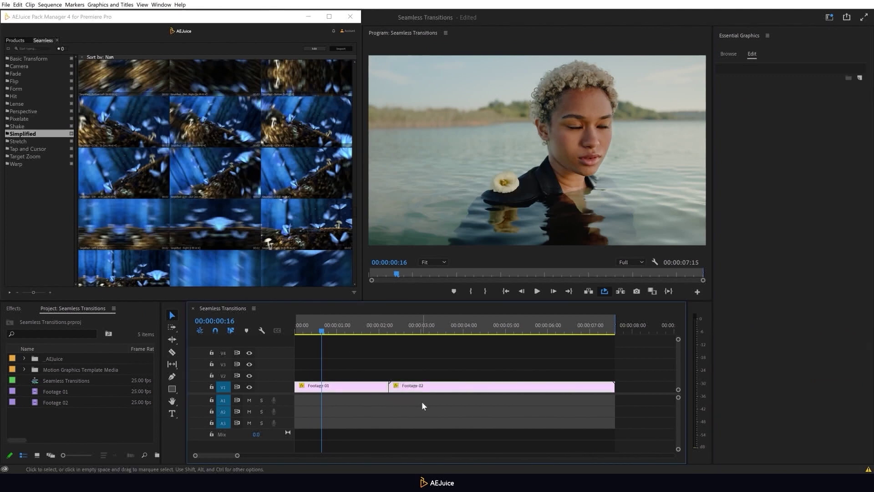
left_click(146, 230)
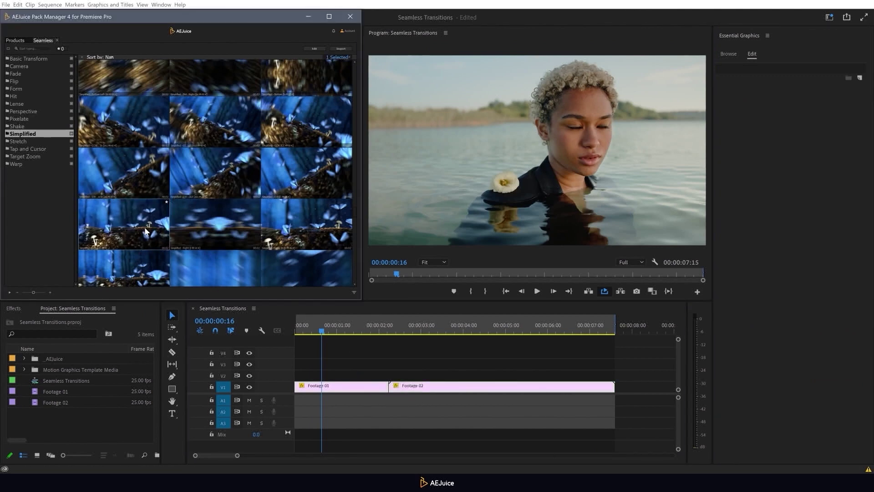
left_click_drag(146, 231, 422, 223)
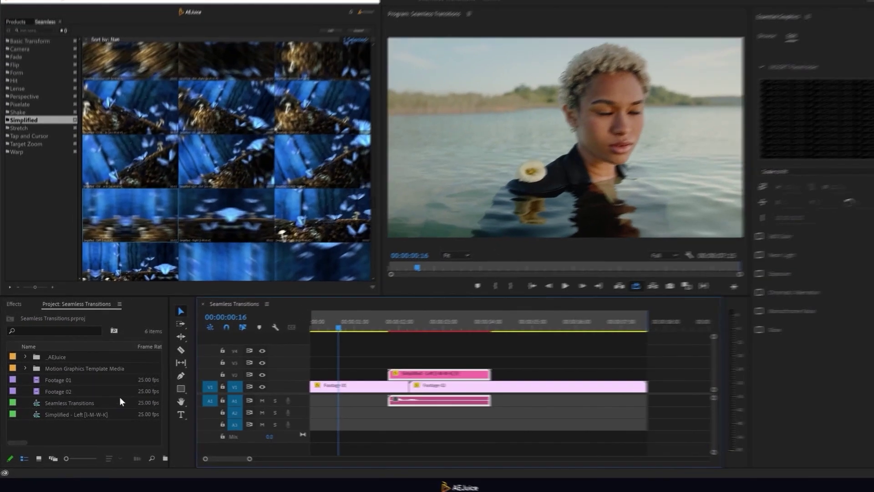
- Fill the transition's MOGRT placeholder with the Simplified - Left [I-M-W-K] sequence and preview the result
left_click(107, 412)
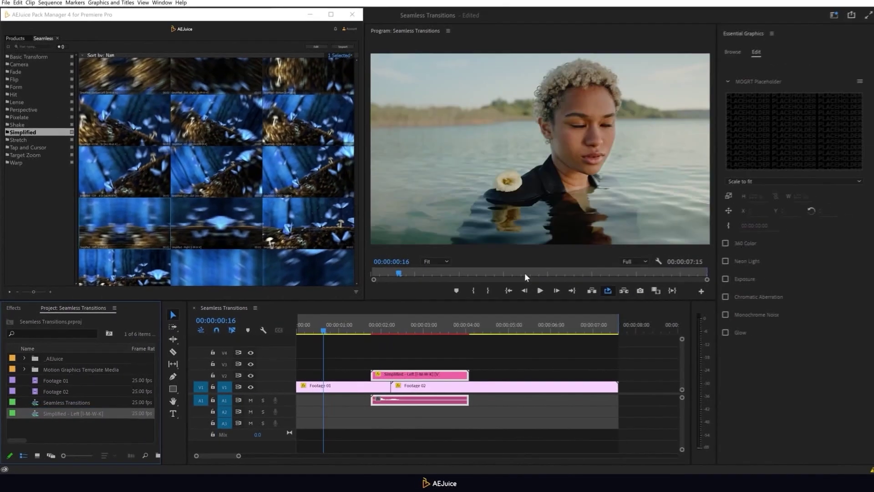
left_click_drag(759, 151, 759, 149)
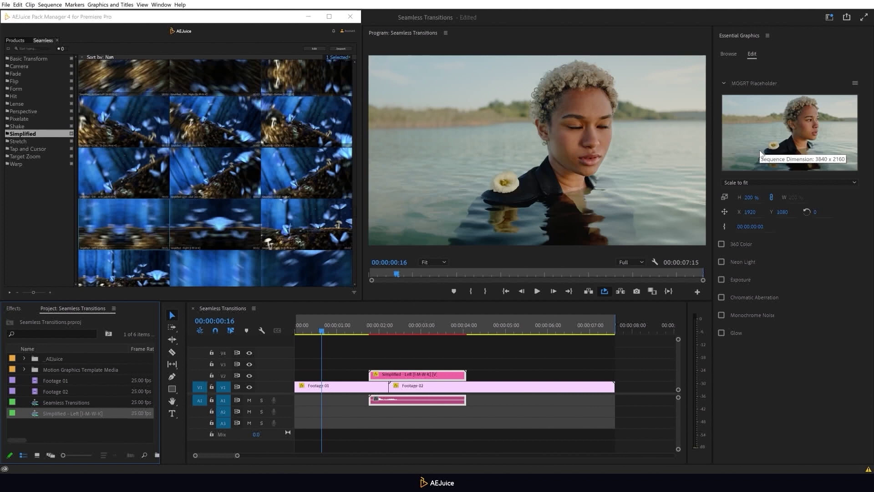
key("space")
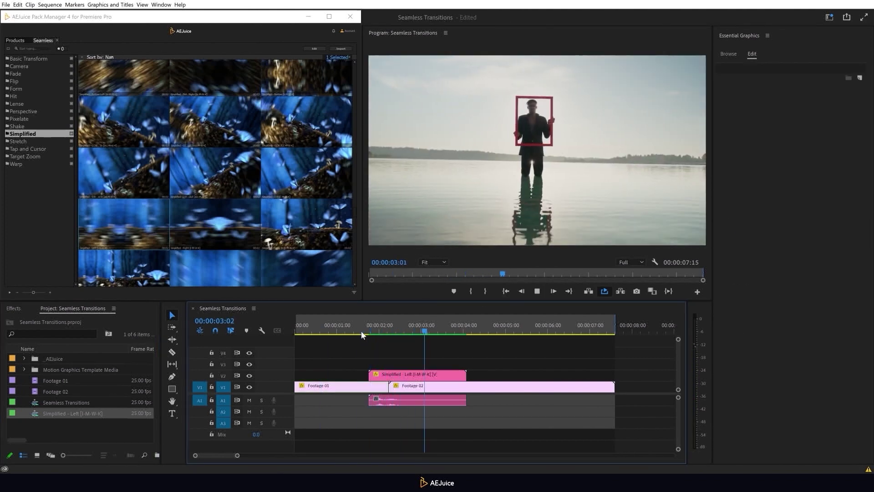
key("space")
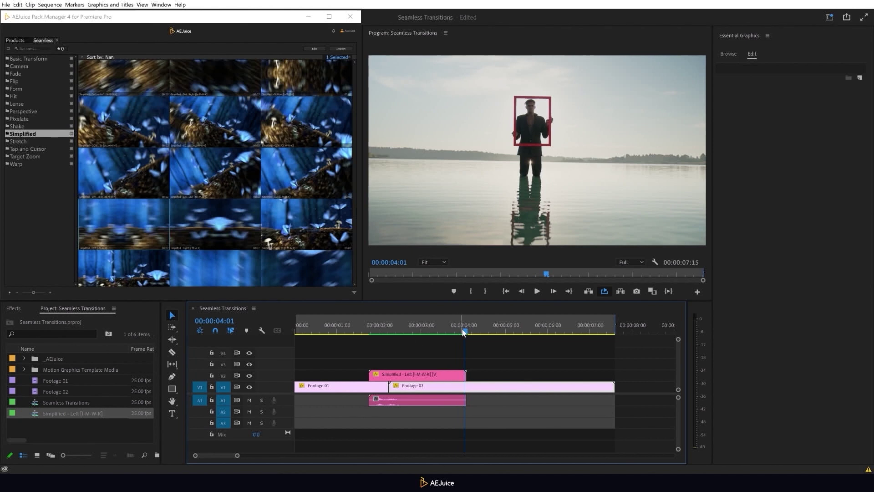
- Split the Footage 02 clip at 00:00:04:12
left_click_drag(465, 333, 484, 335)
key("c")
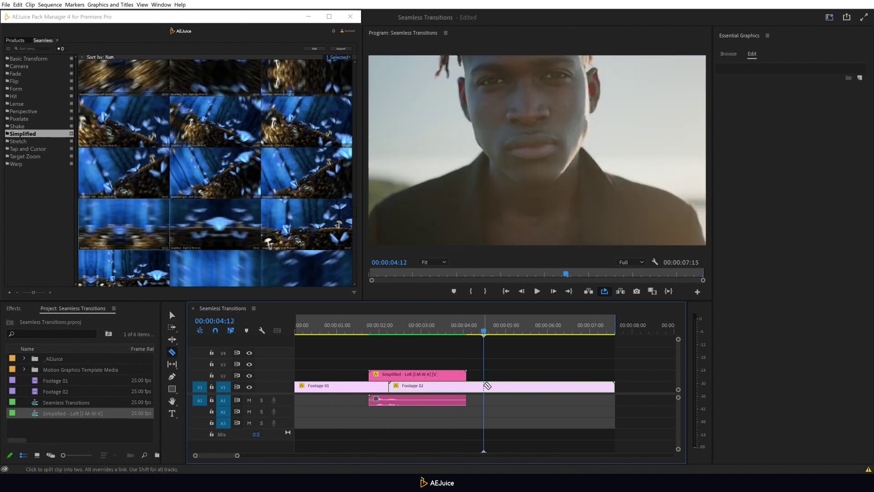
left_click(484, 386)
key("v")
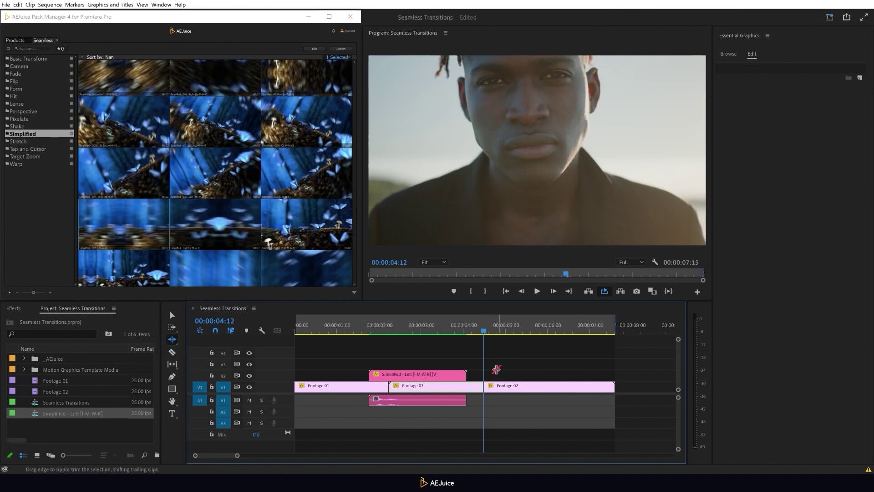
- Filter the AEJuice library by clockwise rotation and add the Target Zoom - Simple CW transition from Hit over the Footage 02 cut
left_click_drag(500, 368, 476, 401)
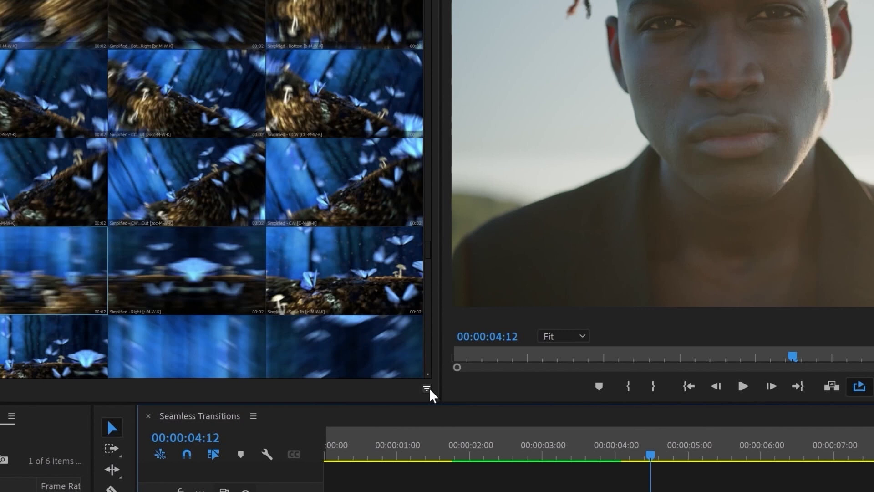
left_click(354, 291)
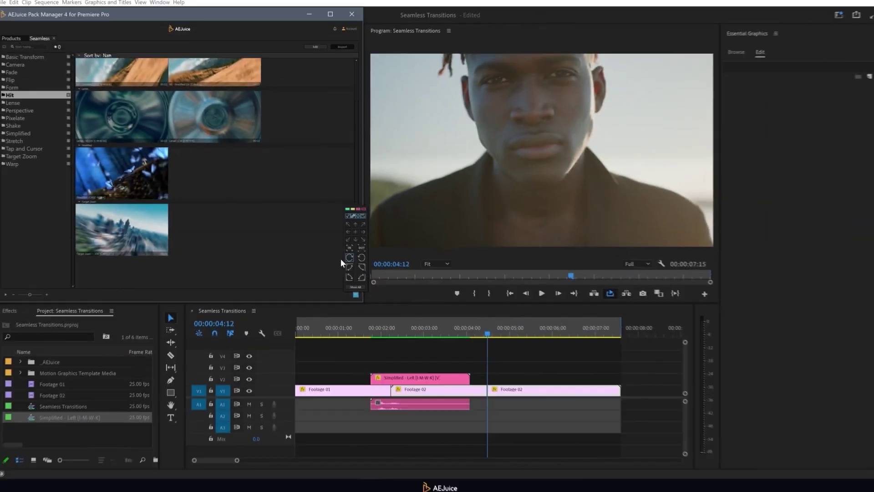
left_click(153, 233)
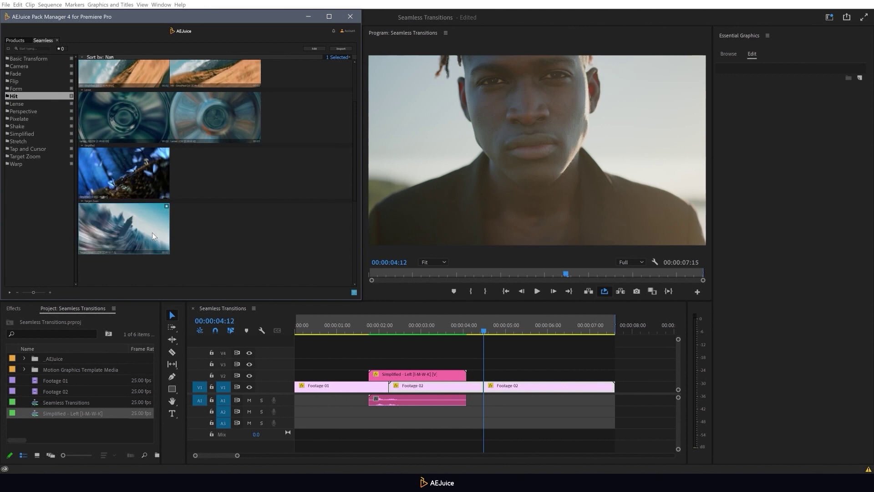
left_click_drag(152, 233, 441, 219)
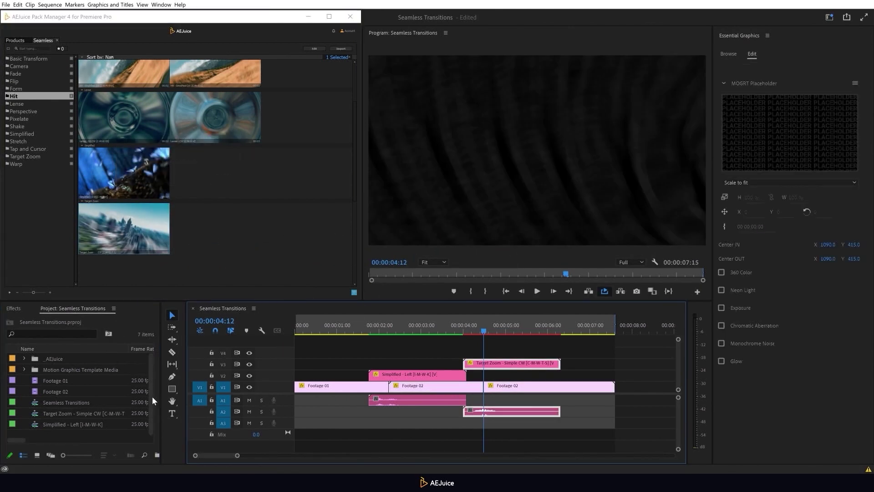
- Fill the MOGRT placeholder with the Target Zoom - Simple CW sequence and set Center IN to 464, 152 and Center OUT to 513, 220
left_click_drag(97, 414, 771, 162)
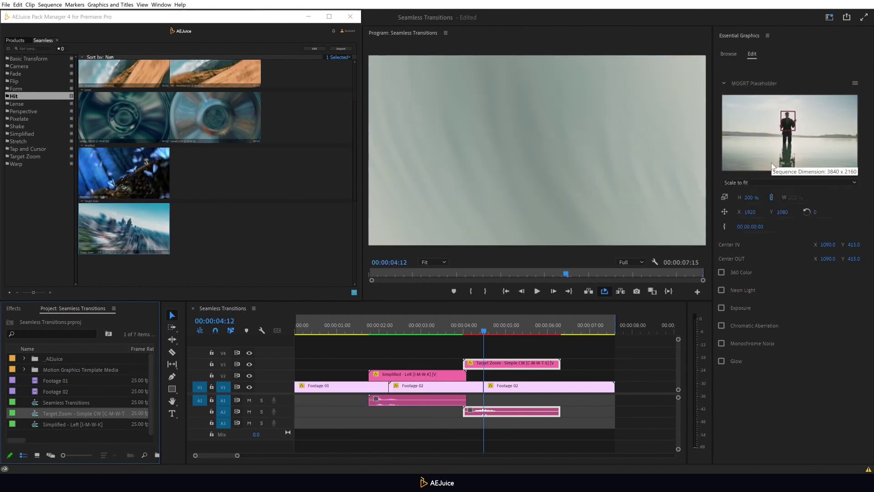
left_click(829, 244)
type("464")
key("Tab")
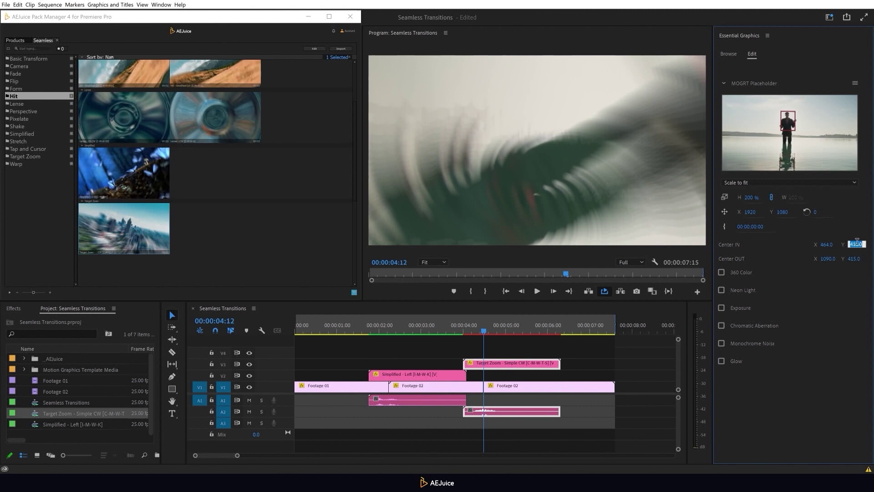
type("152")
key("Tab")
type("513")
key("Tab")
type("2")
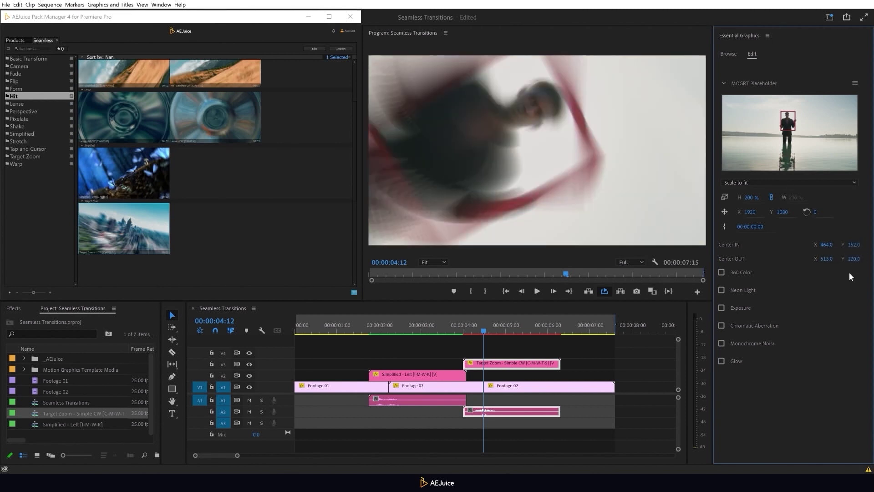
- Play the sequence from the start to review both transitions
left_click(292, 329)
key("space")
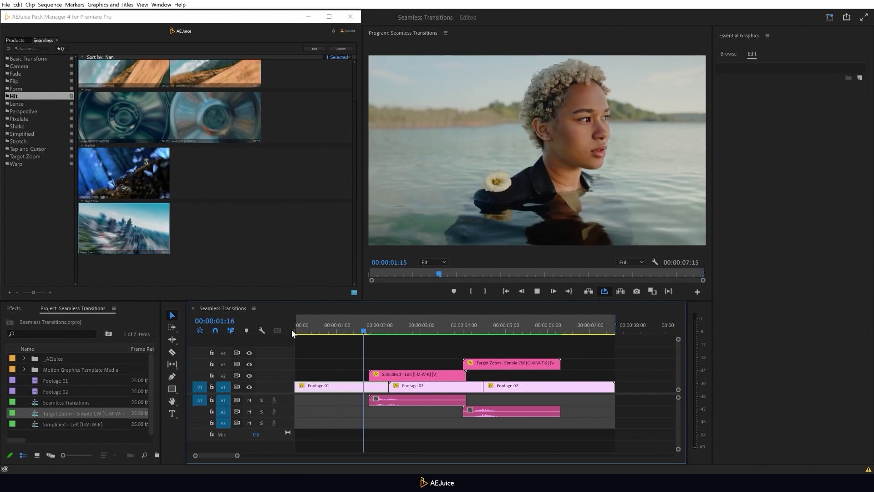
key("space")
- Enable Glow for the Simplified - Left clip in the AEJuice edit settings and apply it
left_click(377, 374)
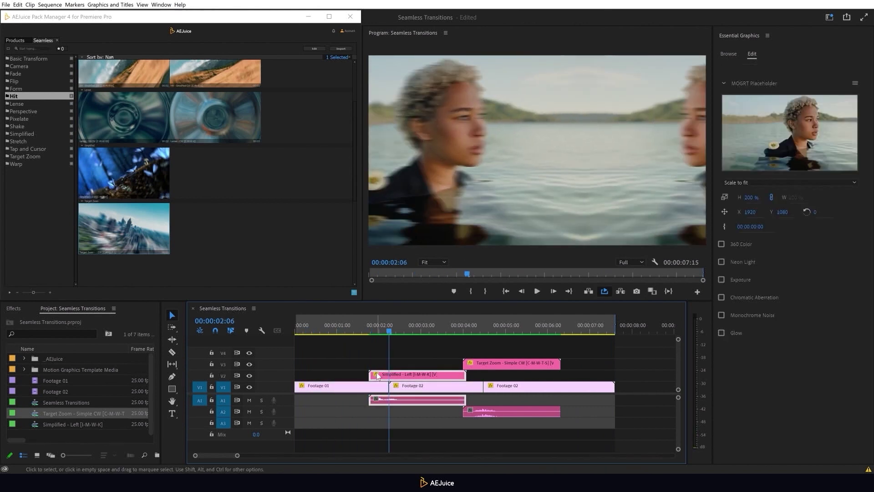
left_click(314, 48)
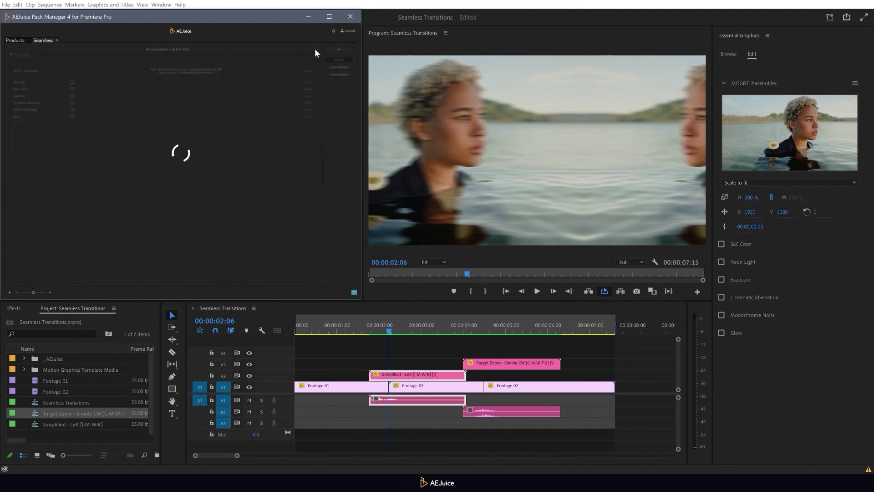
left_click(71, 117)
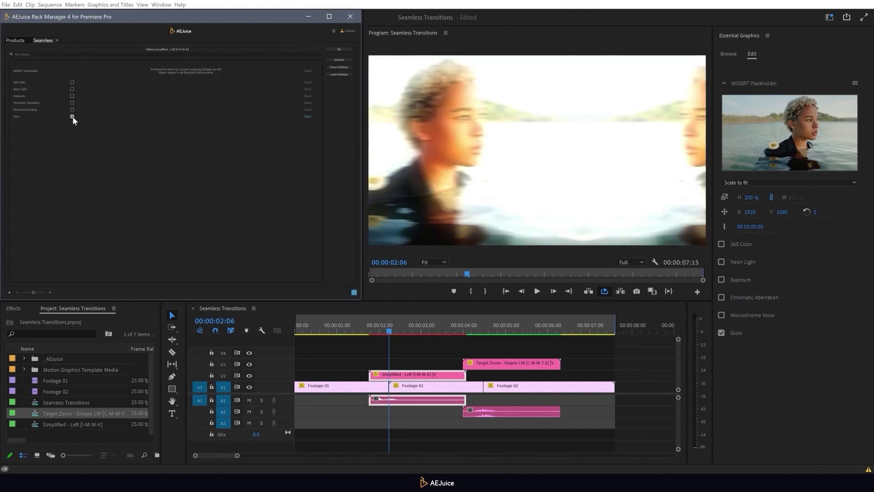
left_click(337, 49)
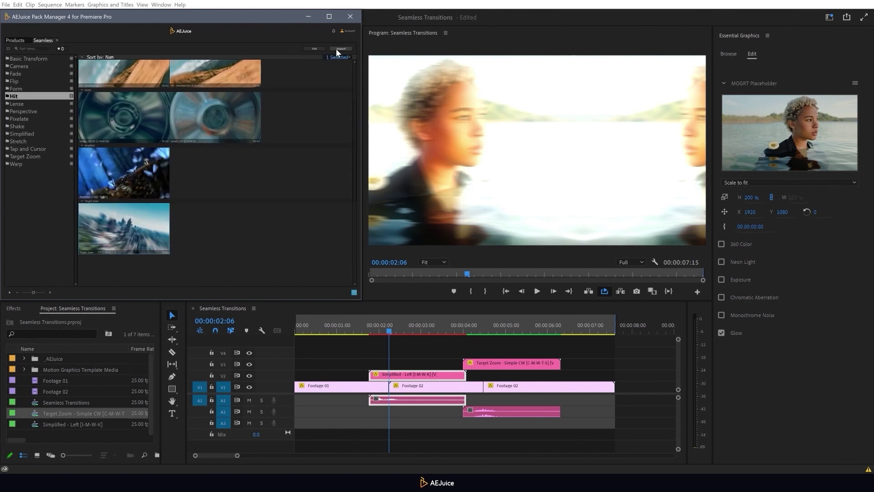
- Enable Neon Light on the Target Zoom - Simple CW clip and play the sequence from the start
left_click(494, 362)
left_click(508, 326)
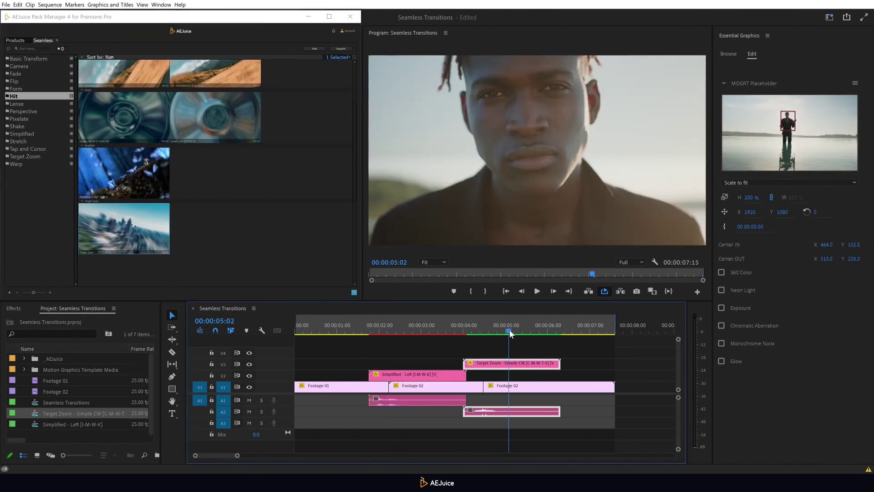
left_click(737, 290)
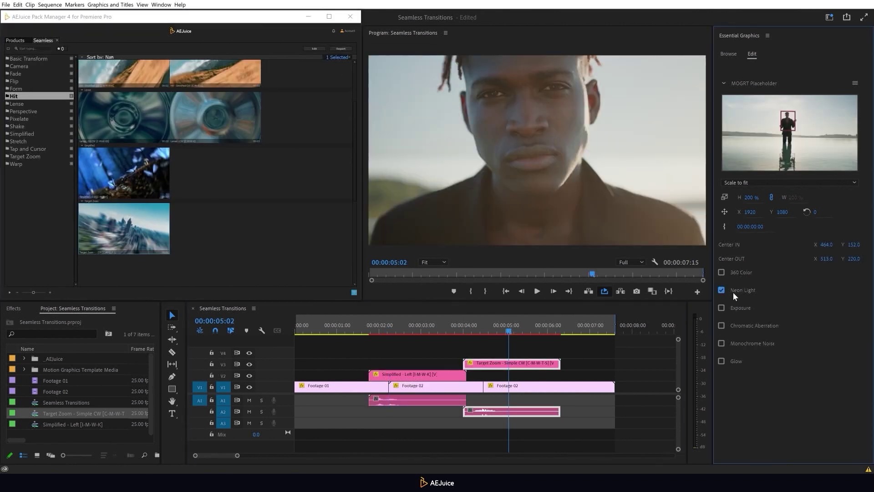
left_click(296, 333)
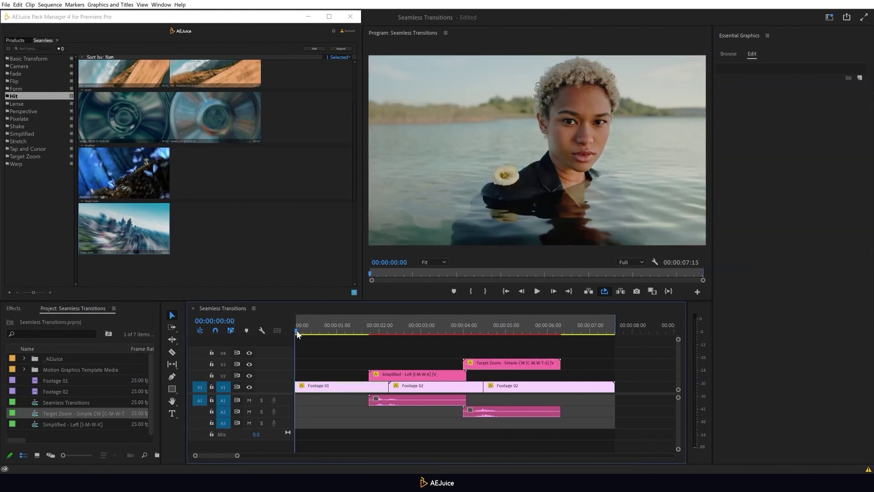
key("space")
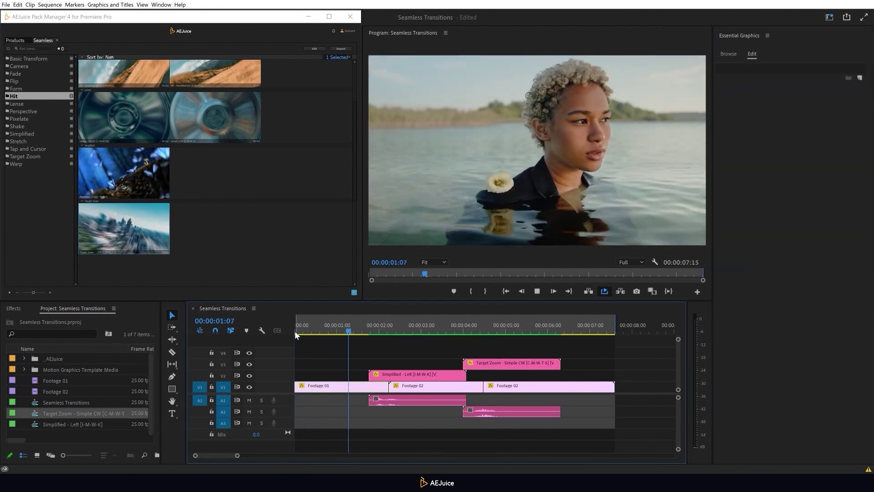